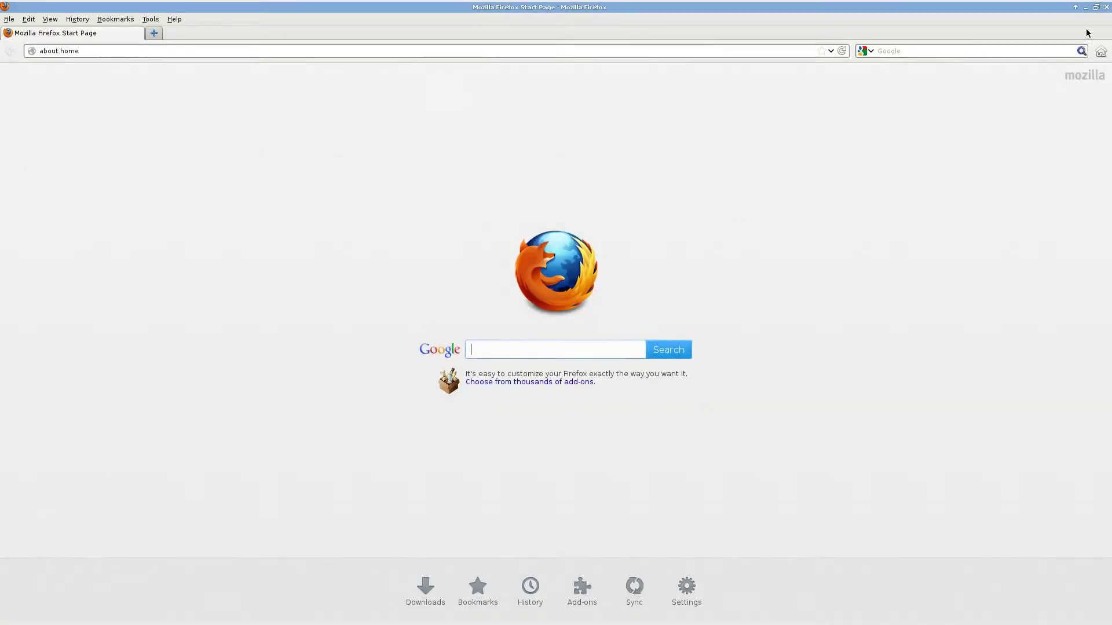
left_click(1096, 7)
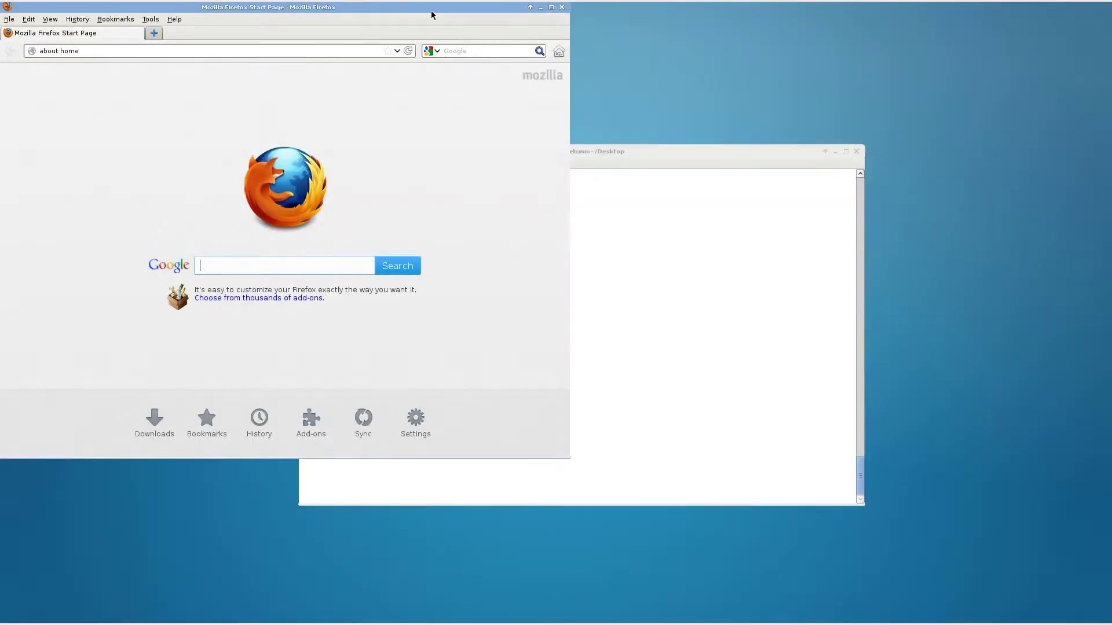
left_click_drag(432, 8, 611, 121)
left_click(384, 165)
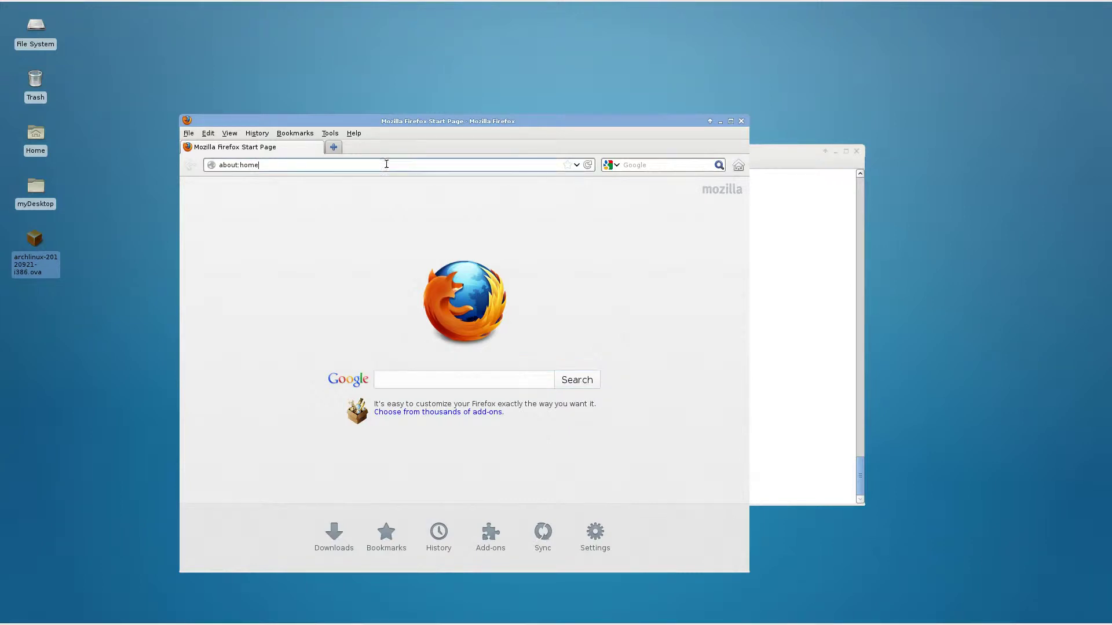
key("ctrl+a")
type("www.")
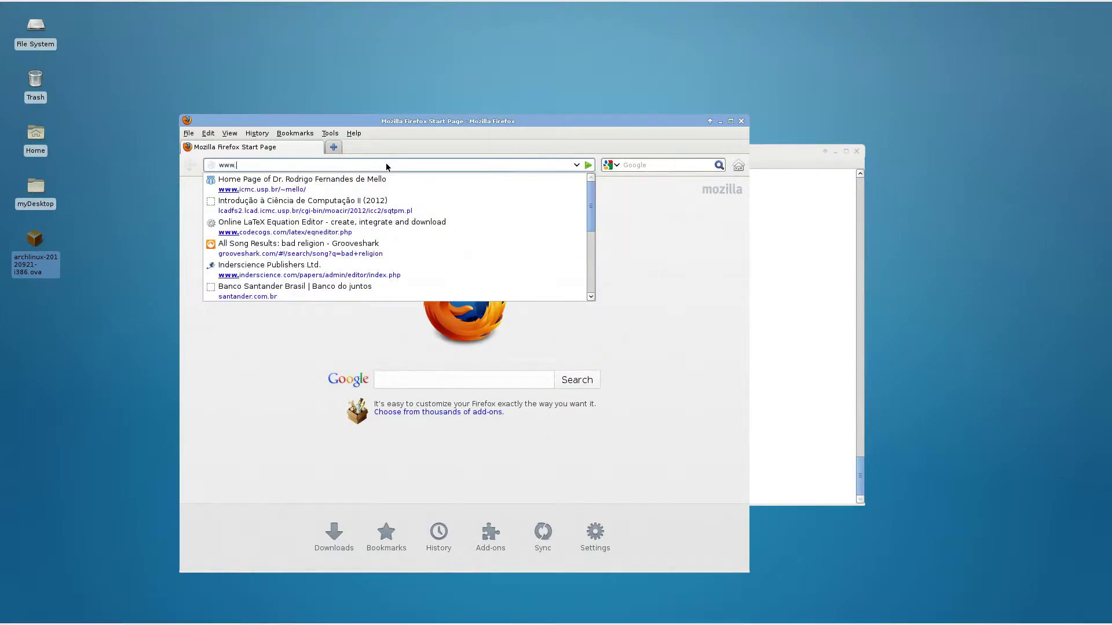
type("virtualbo")
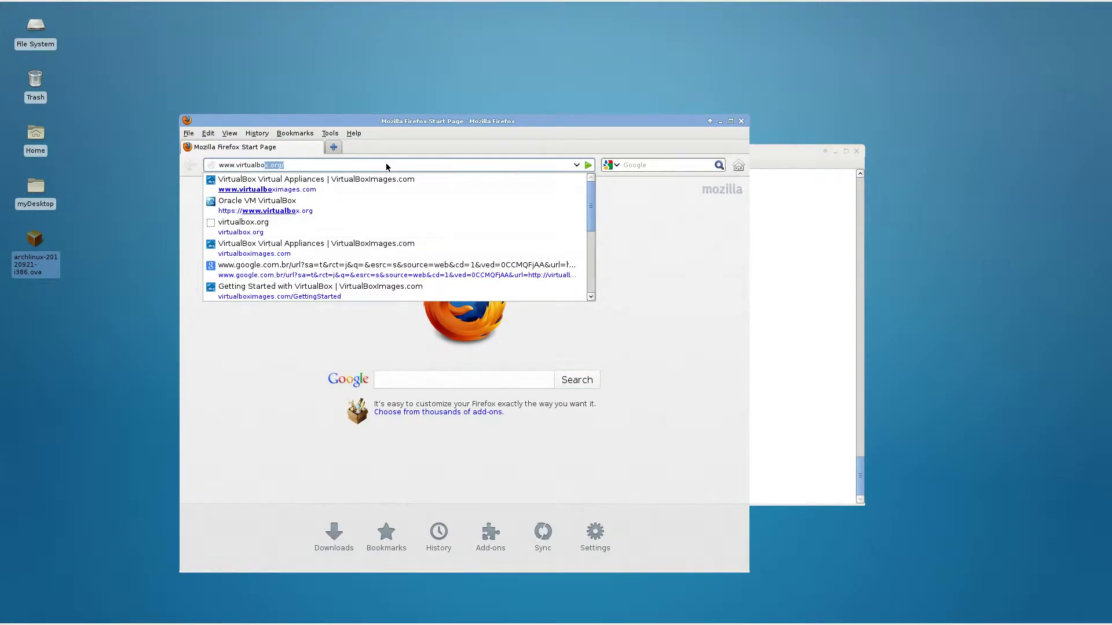
type("x")
key("Return")
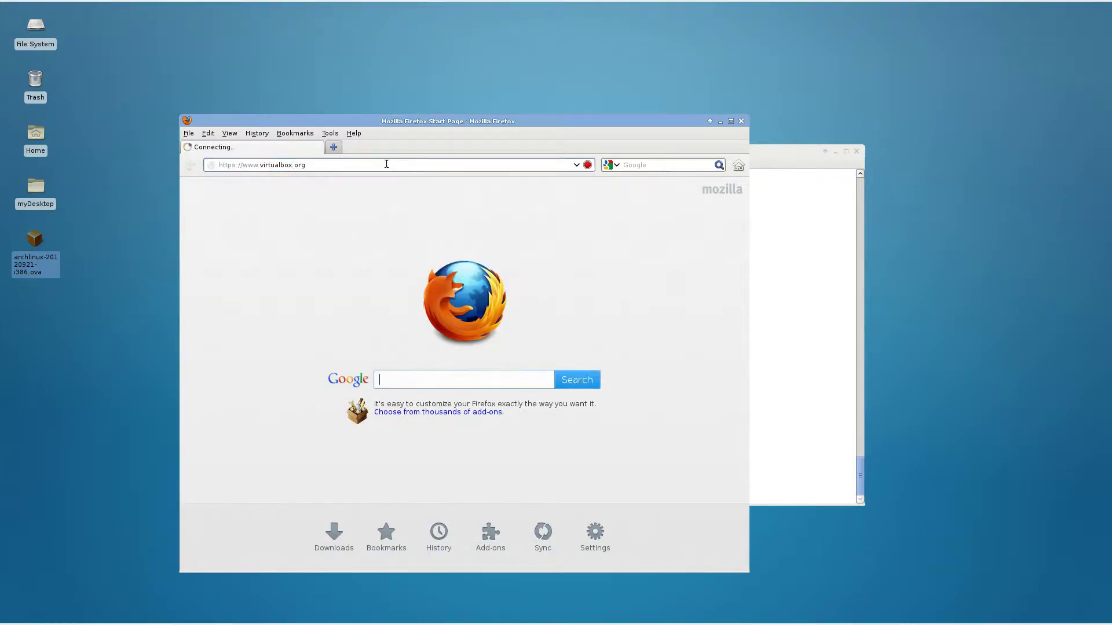
left_click_drag(408, 123, 449, 118)
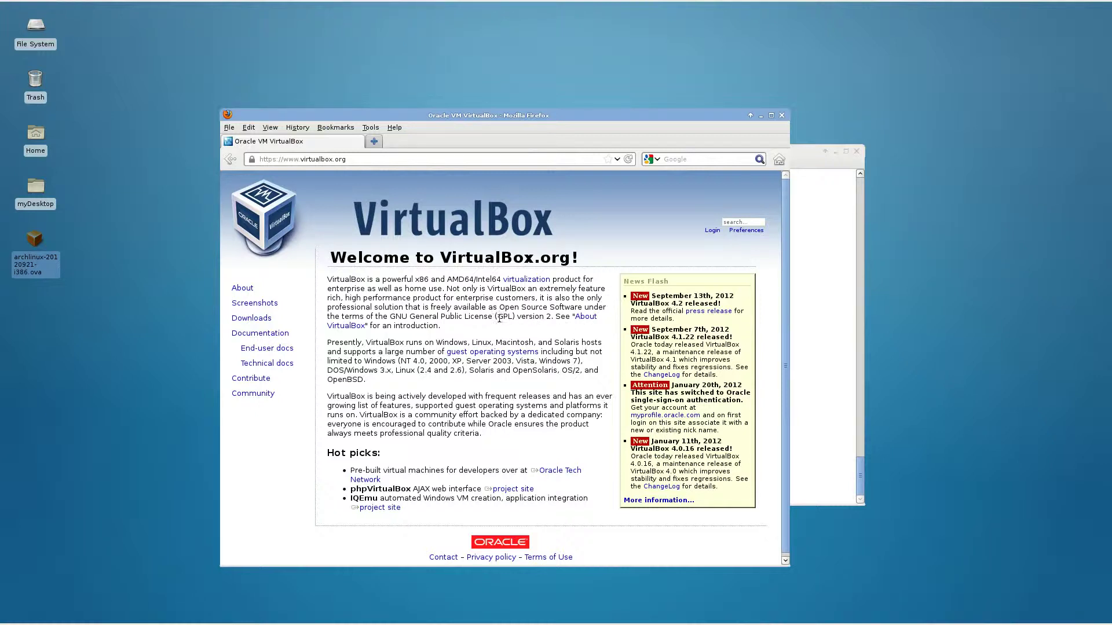
Open the VirtualBox Downloads page and highlight the Solaris and Windows host package lines.
left_click(256, 320)
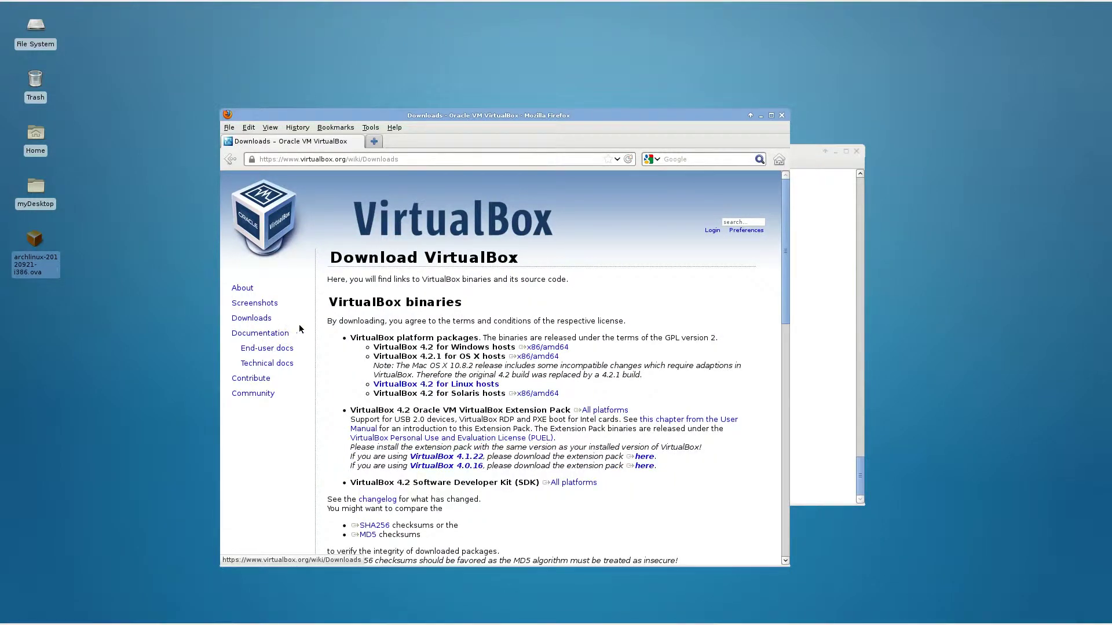
left_click(555, 398)
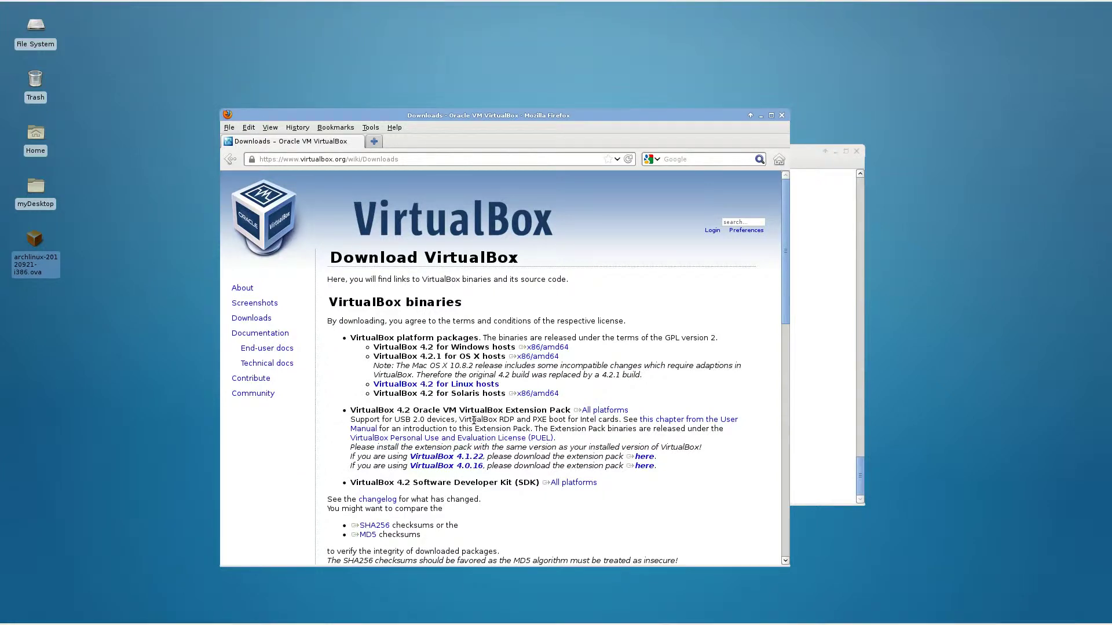
left_click_drag(480, 394, 454, 395)
left_click_drag(484, 347, 453, 357)
Clear the terminal with Ctrl+L, run VirtualBox, and move its Manager window up-left.
left_click(571, 399)
left_click(802, 149)
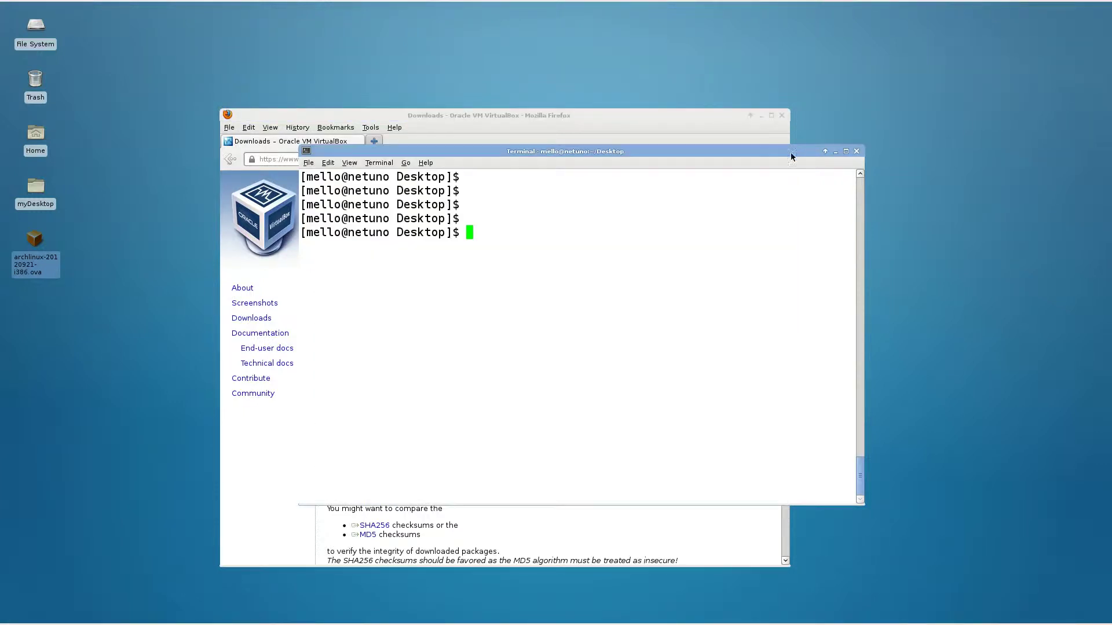
key("ctrl+l")
type("Virtu")
key("Tab")
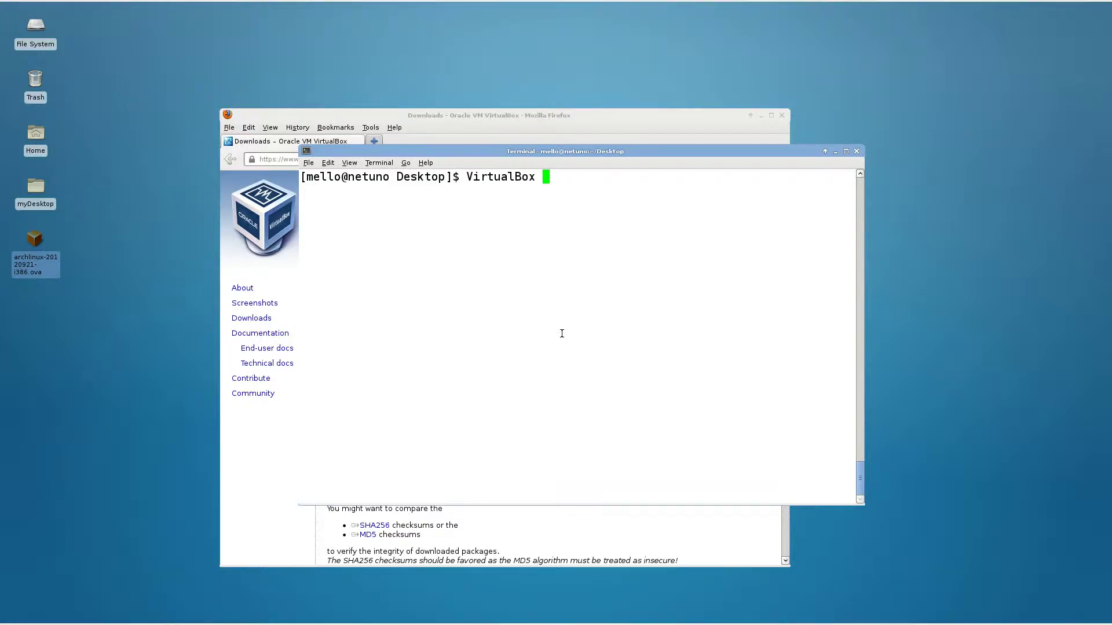
key("Return")
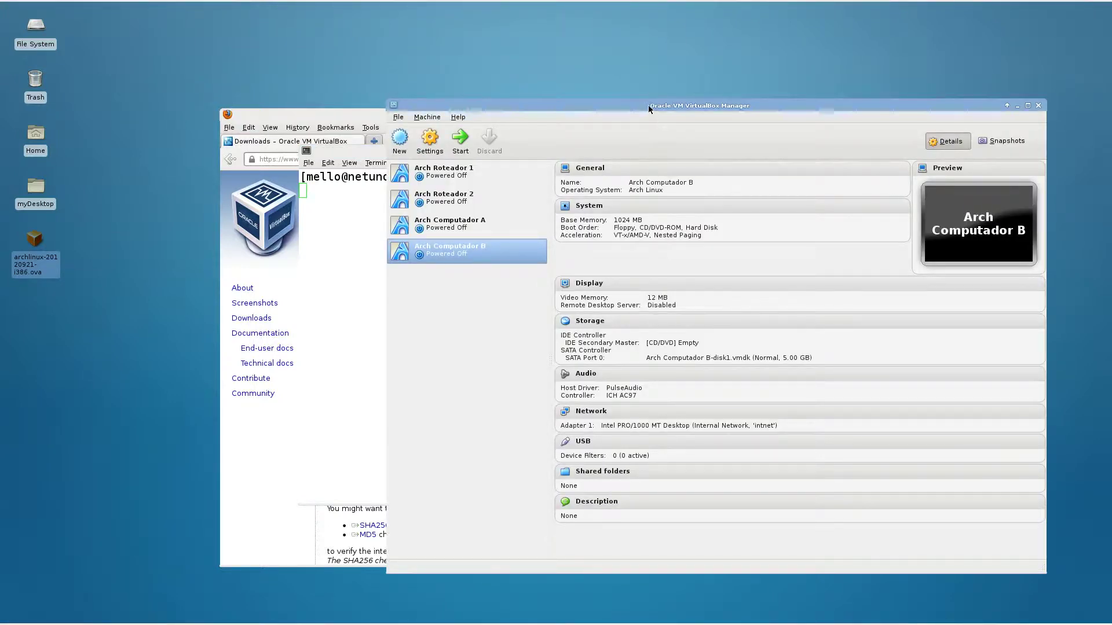
left_click_drag(648, 106, 548, 35)
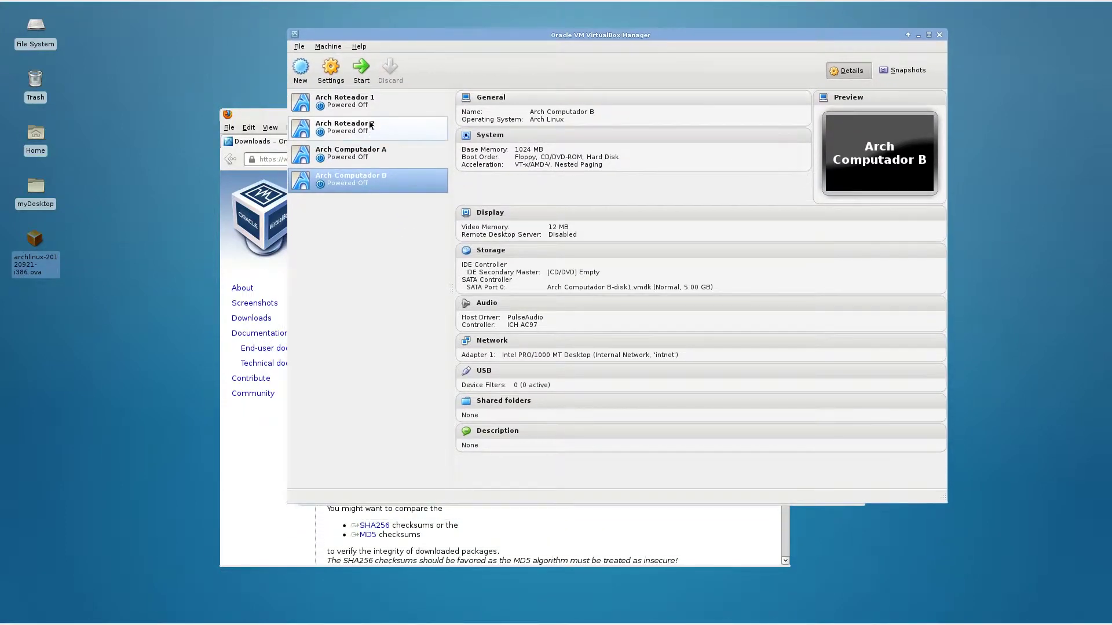
Review the details of Arch Roteador 1, Arch Roteador 2, Arch Computador A and Arch Computador B.
left_click(356, 101)
left_click(368, 128)
left_click(367, 153)
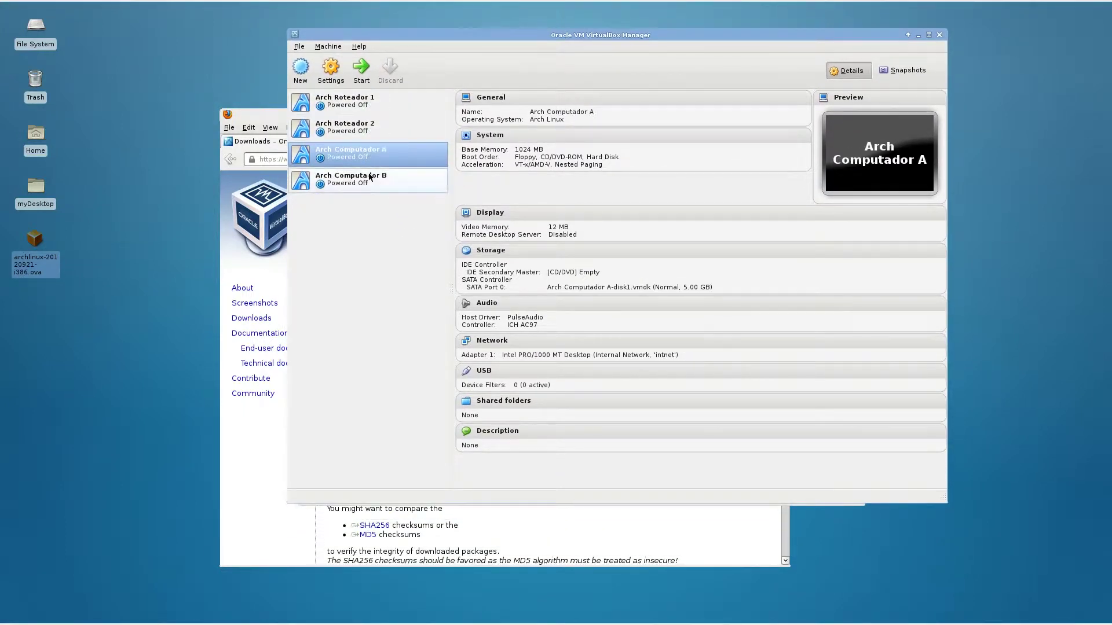
left_click(370, 177)
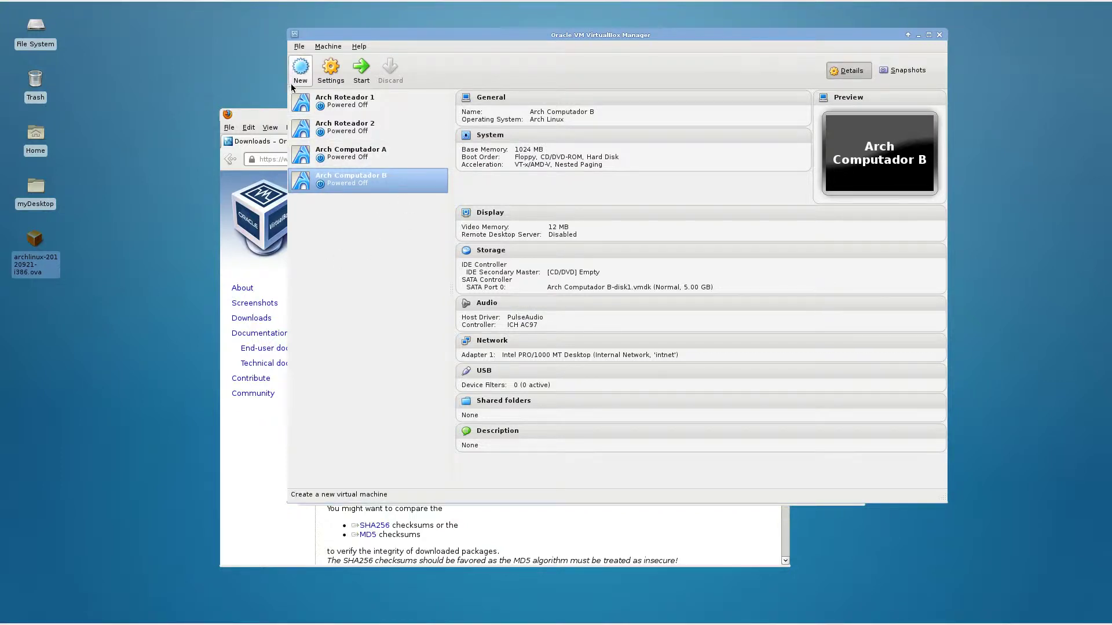
Point out the Arch Linux .ova file on the desktop and bring up the File menu.
left_click(299, 47)
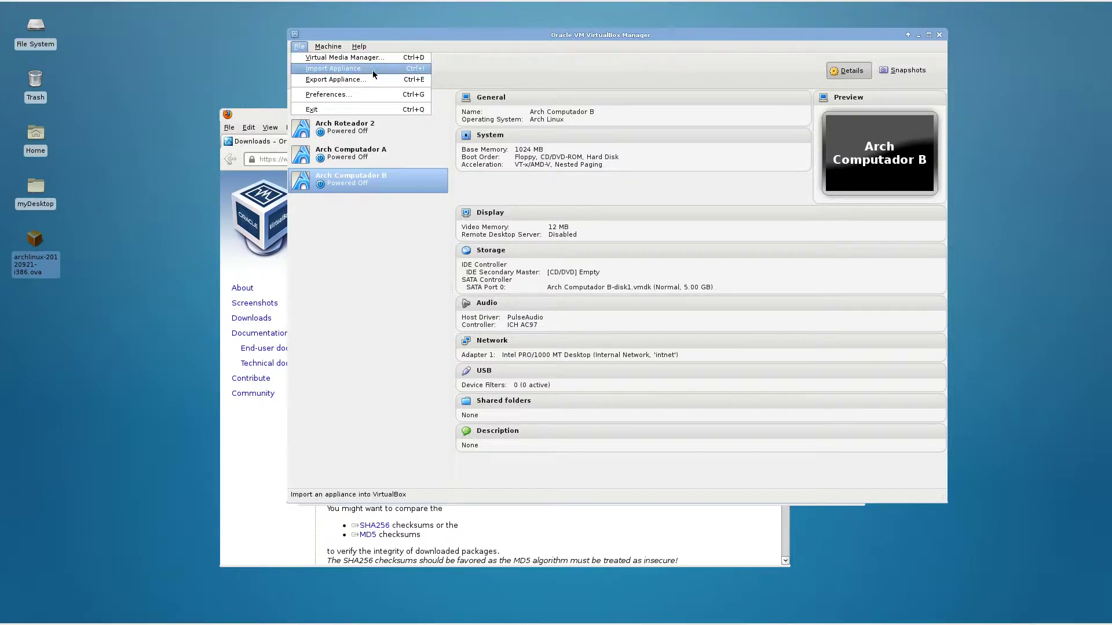
left_click(39, 273)
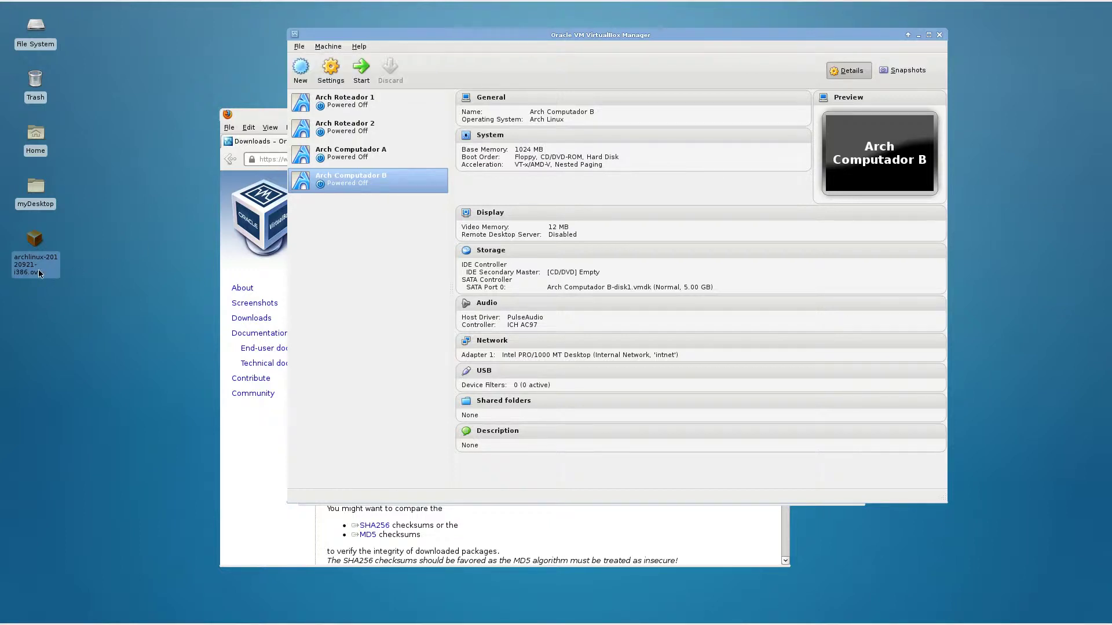
left_click(35, 254)
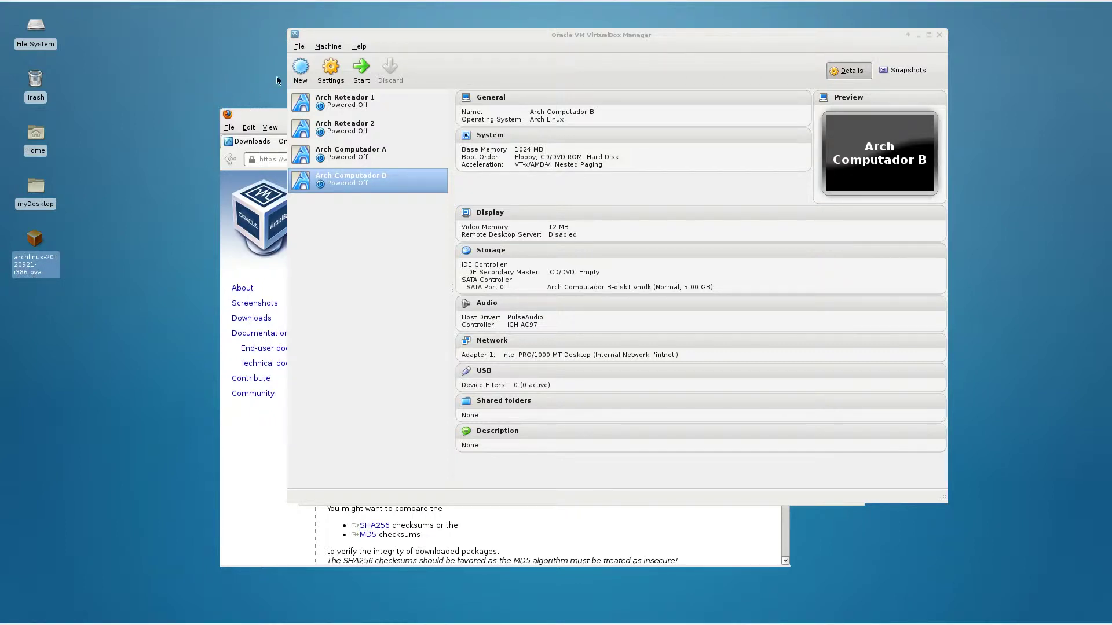
left_click(299, 47)
Use File > Import Appliance to pick archlinux-20120921-i386.ova from the Desktop folder.
left_click(320, 68)
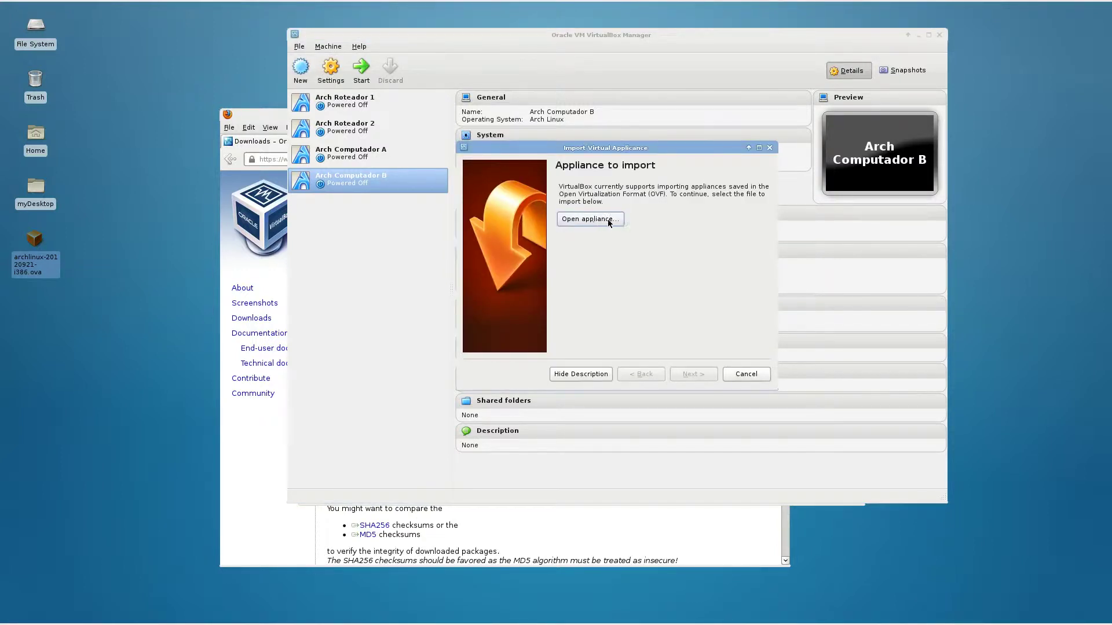
left_click(612, 223)
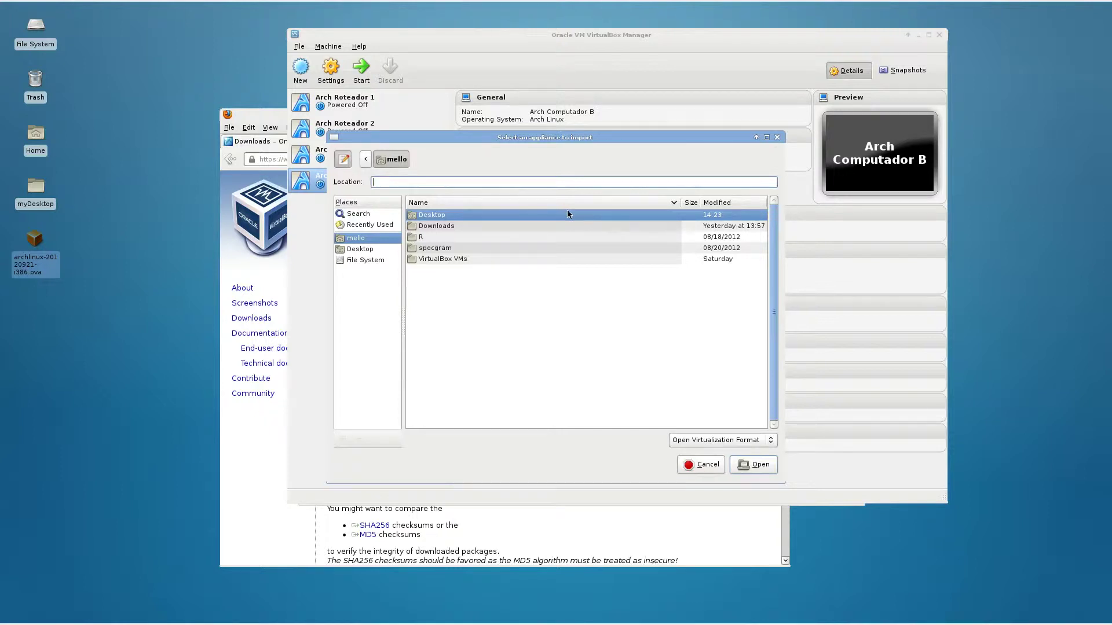
double_click(431, 214)
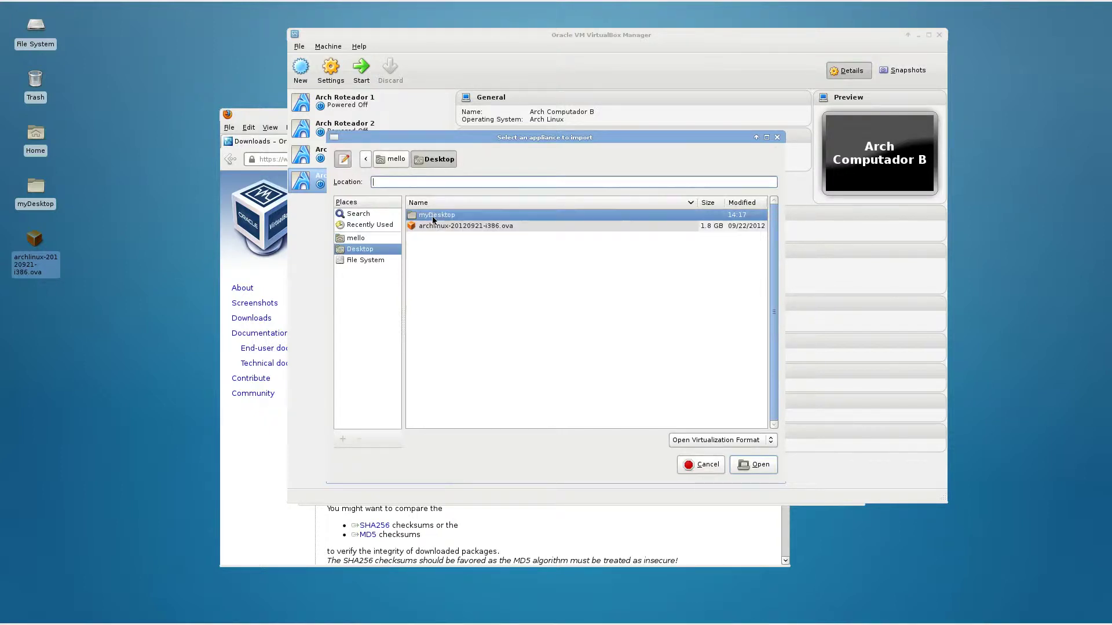
left_click(443, 226)
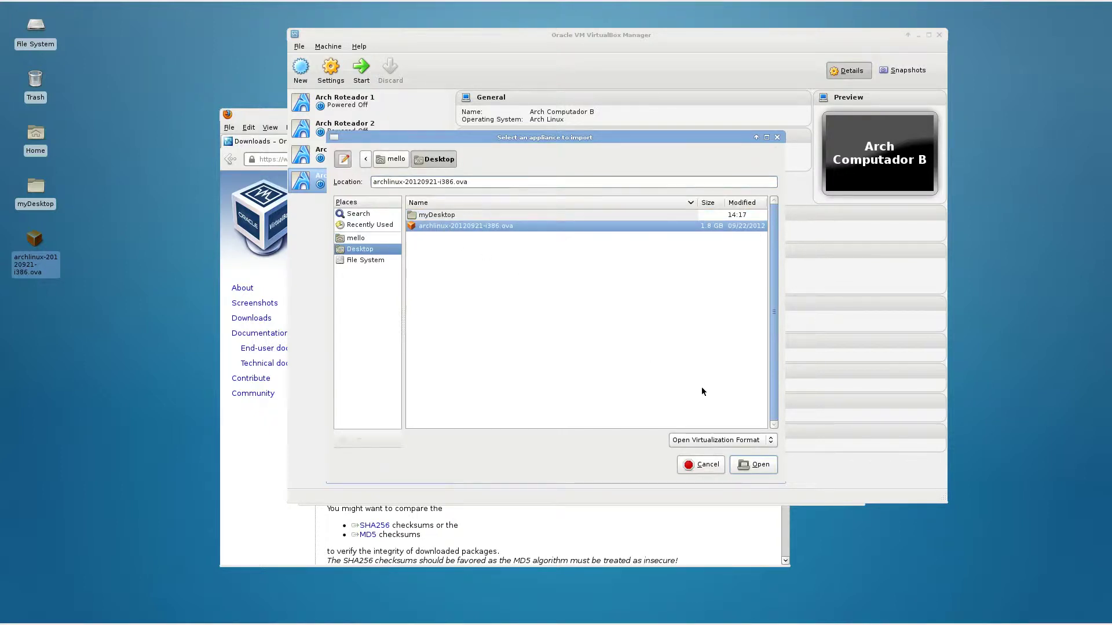
left_click(751, 465)
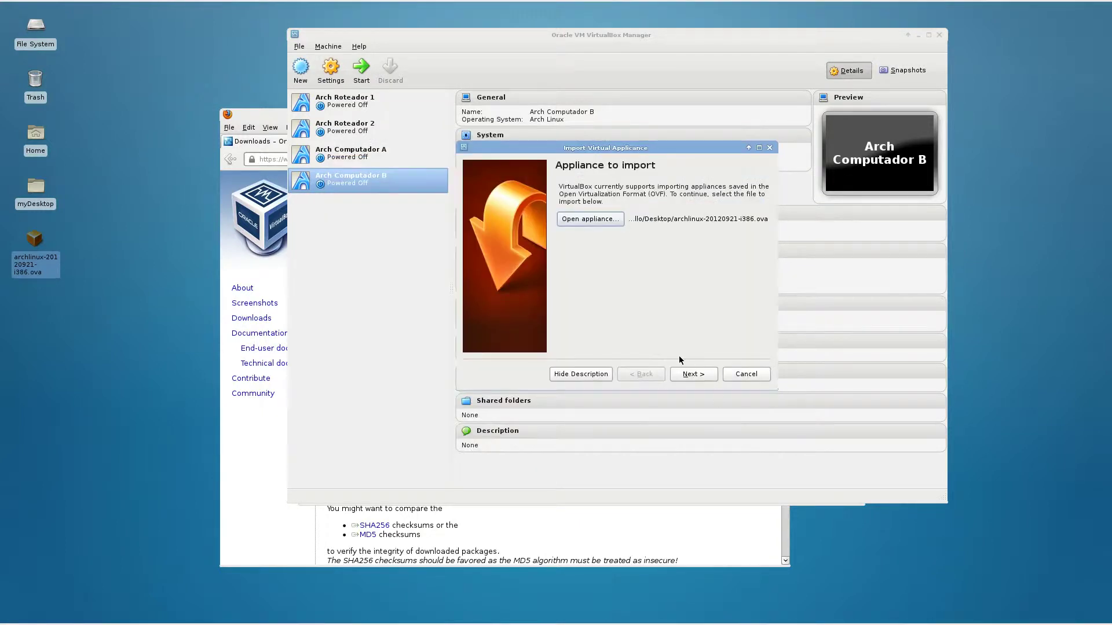
Review the appliance settings: Name Arch, 1024 MB RAM, and keep 1 CPU.
left_click(700, 375)
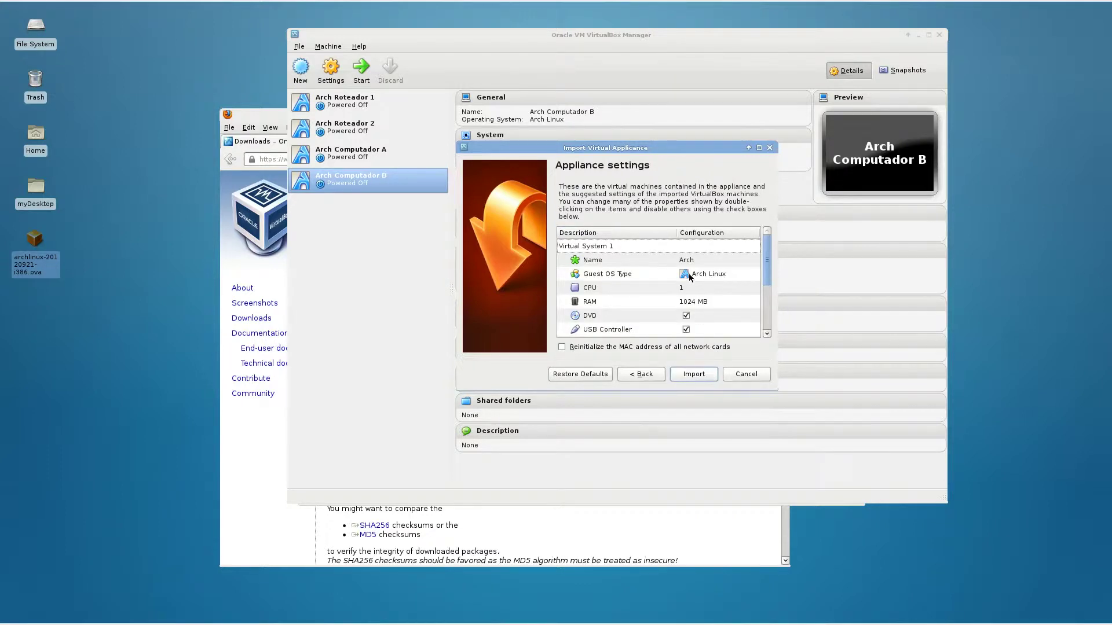
left_click(693, 262)
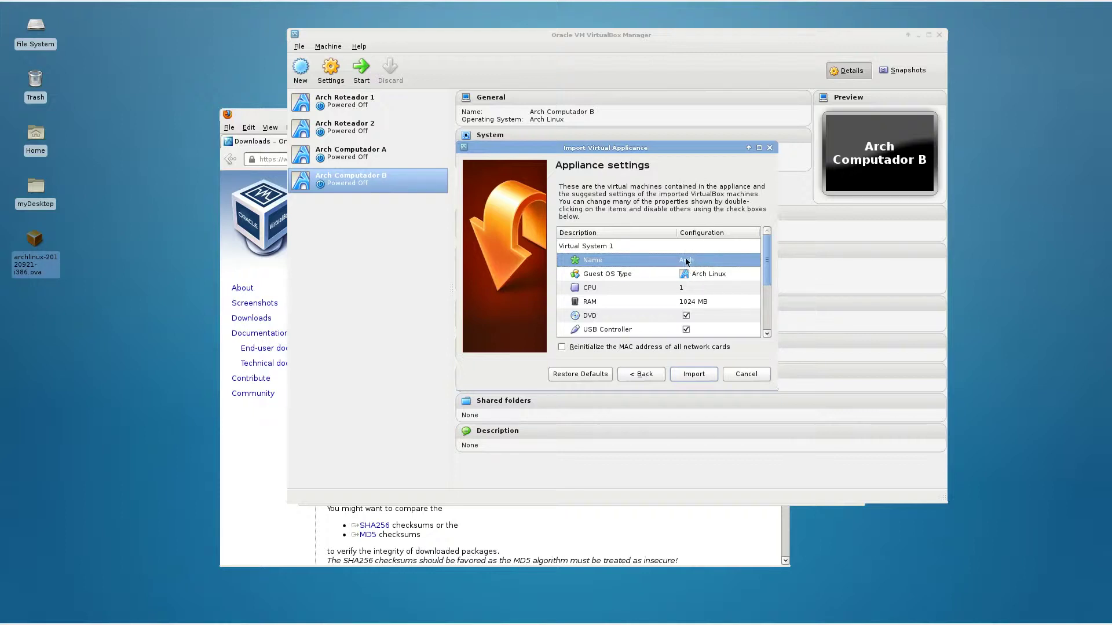
left_click(704, 304)
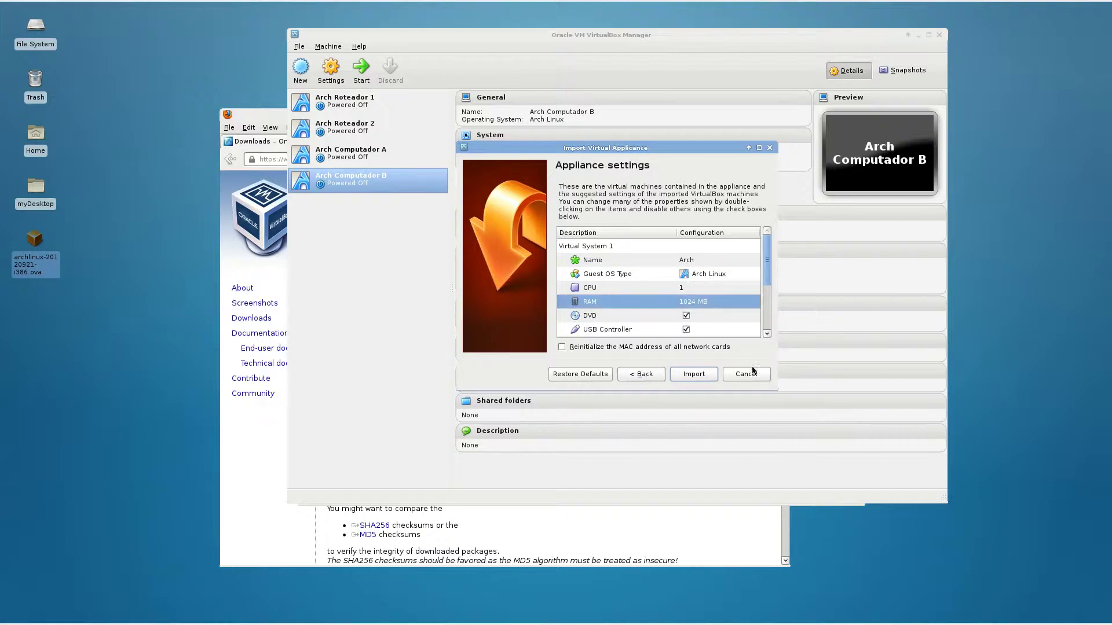
left_click_drag(776, 389, 823, 472)
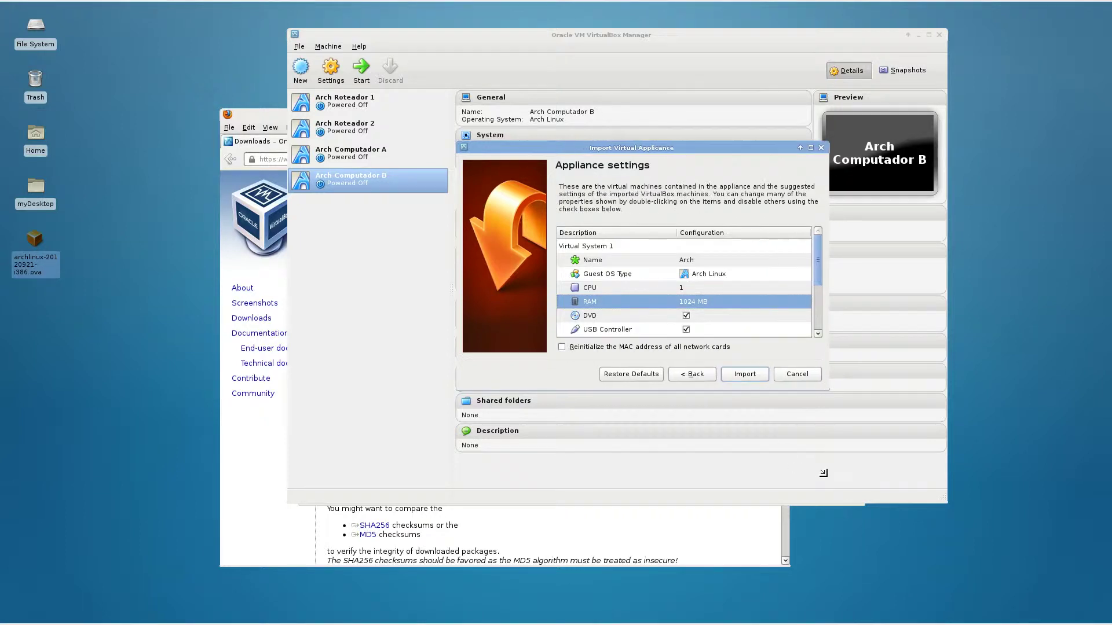
left_click(697, 288)
double_click(682, 288)
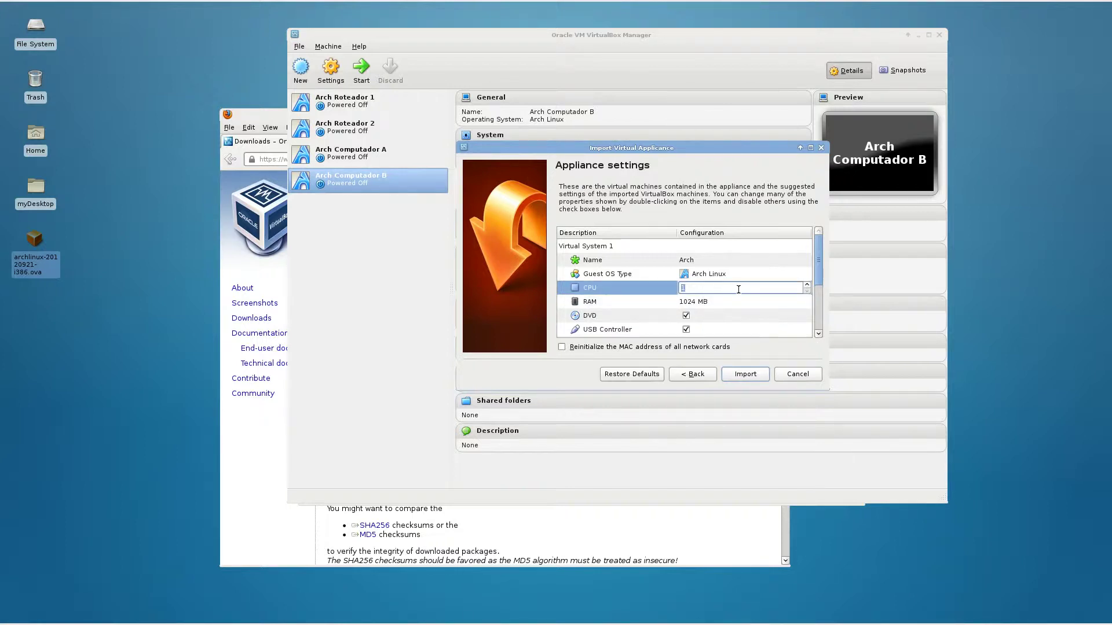
left_click(764, 306)
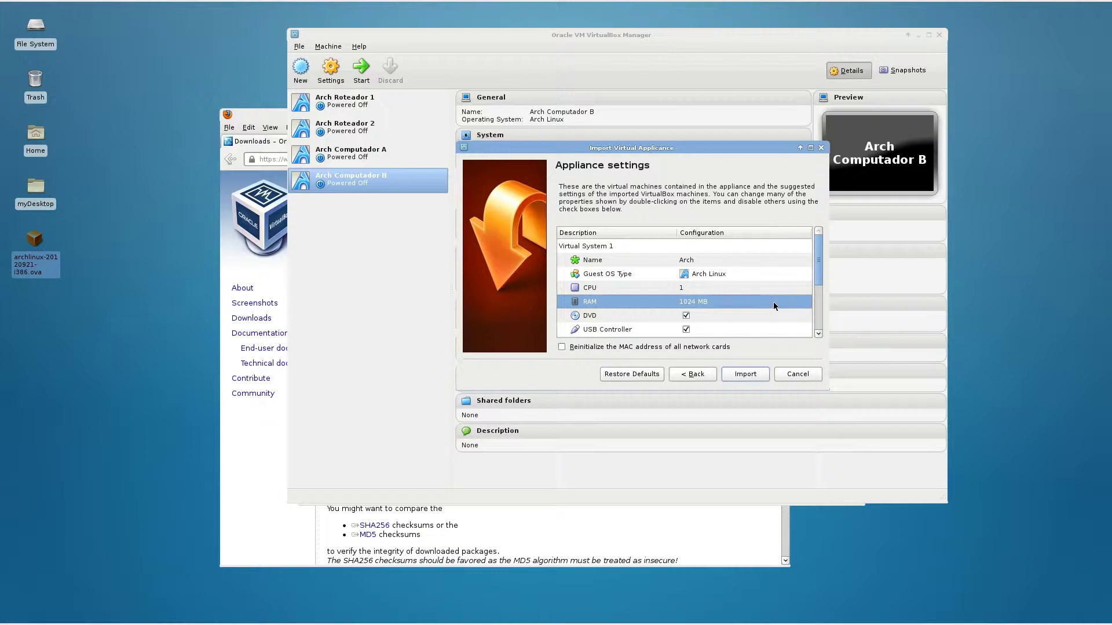
left_click_drag(822, 252, 820, 279)
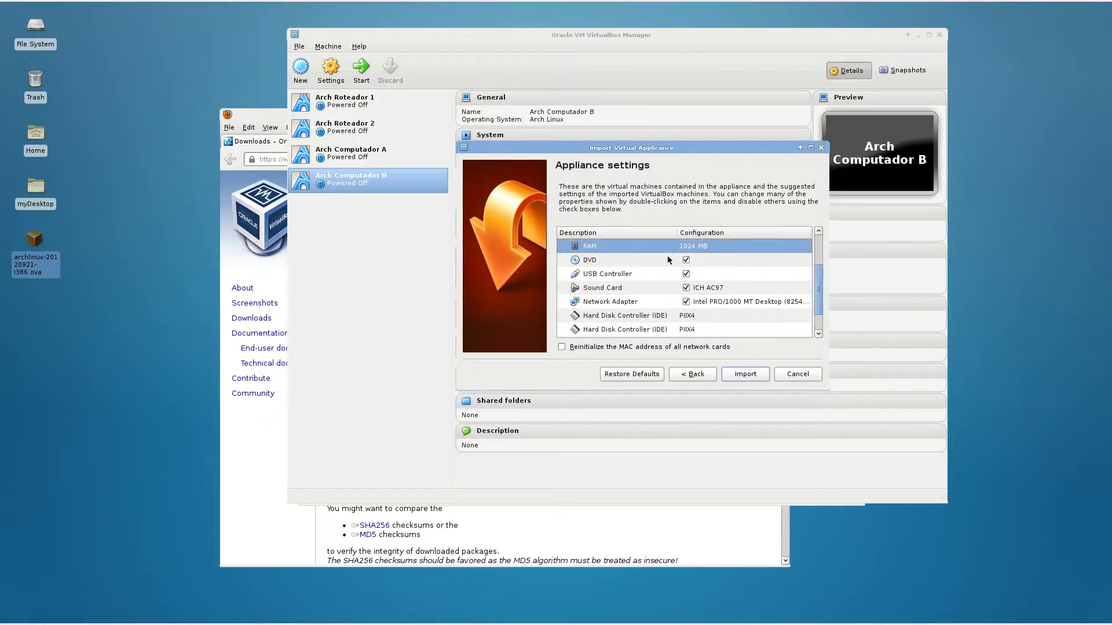
Check the DVD, USB Controller, Sound Card and Network Adapter entries, then import.
left_click(595, 262)
left_click(603, 275)
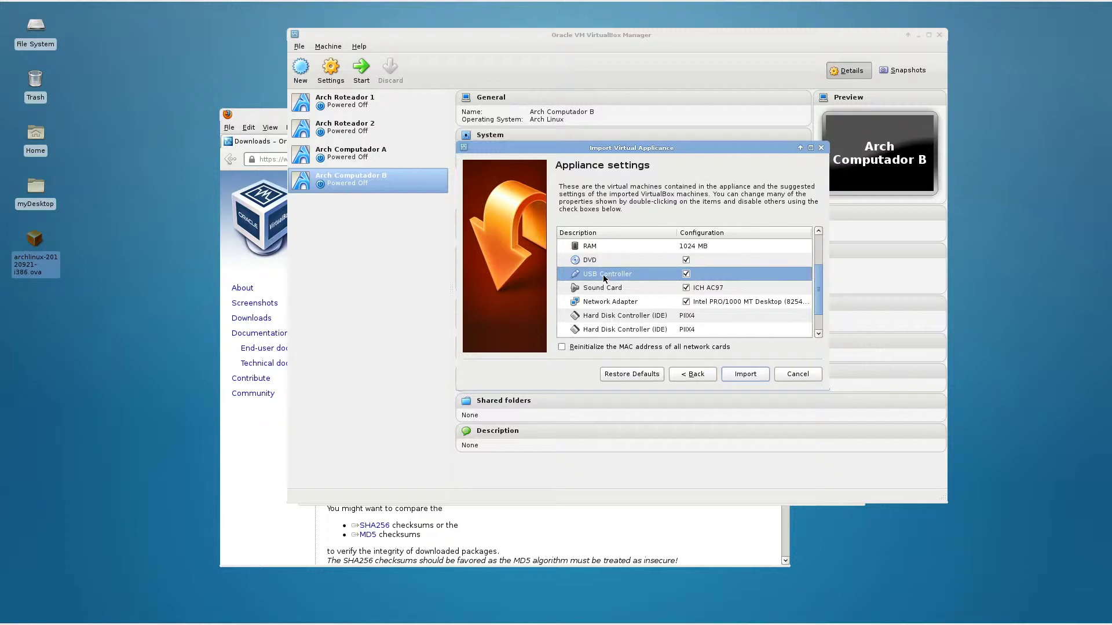
left_click(606, 292)
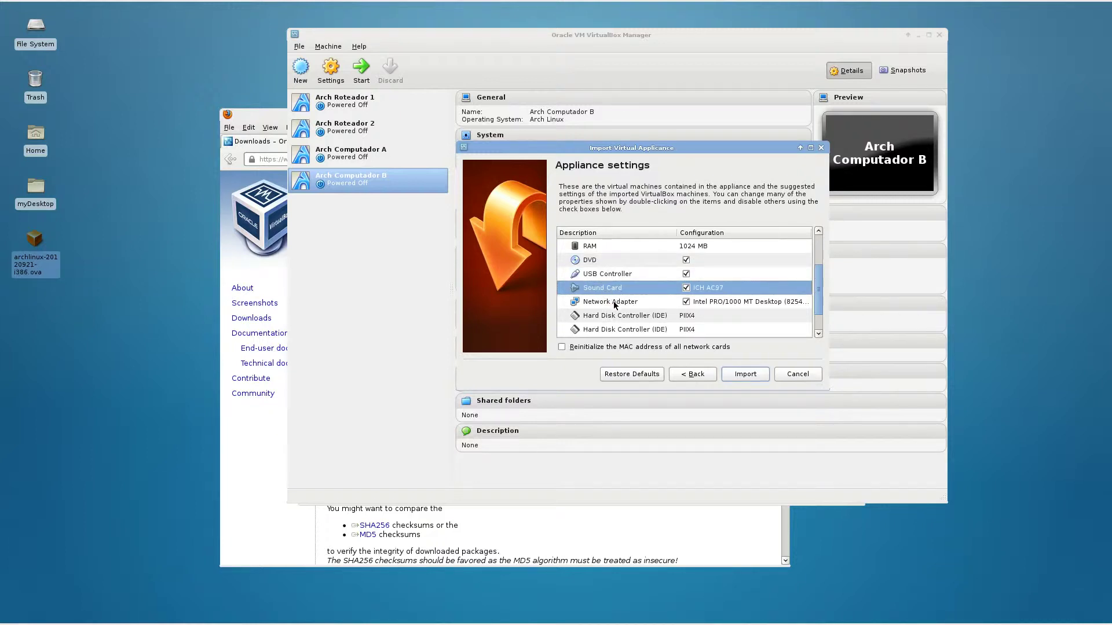
left_click(614, 304)
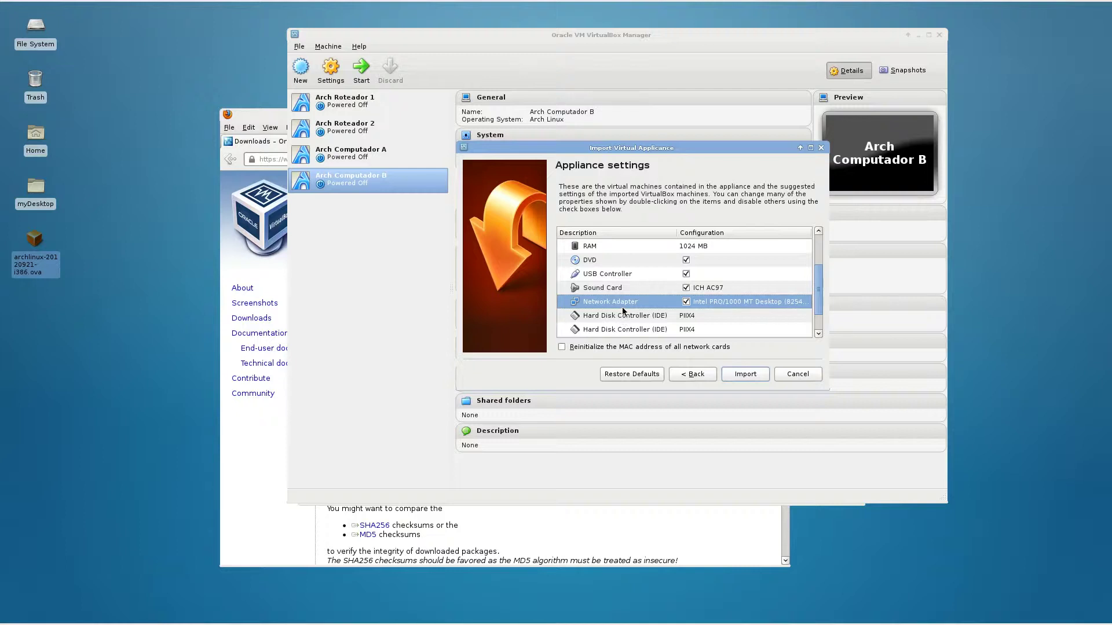
scroll(664, 316, "down", 1)
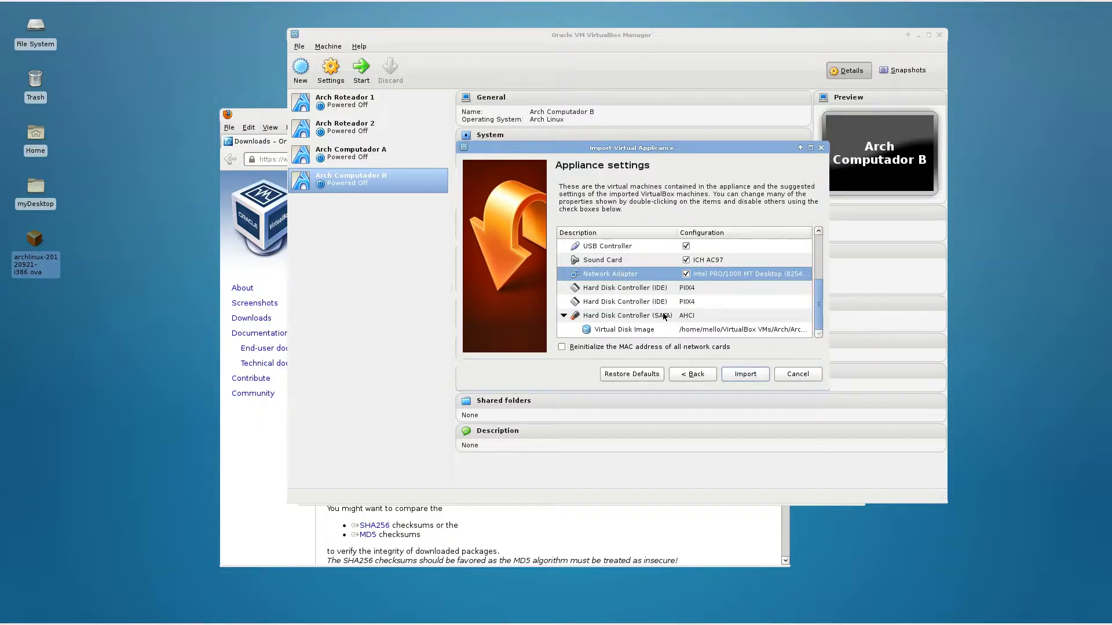
scroll(664, 316, "up", 2)
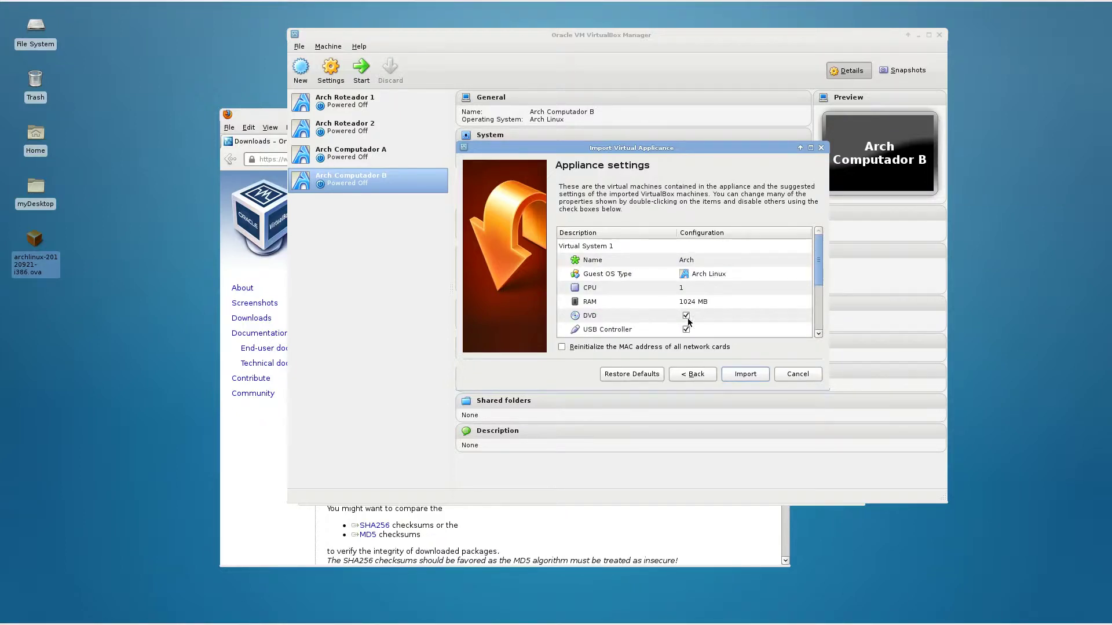
left_click(744, 374)
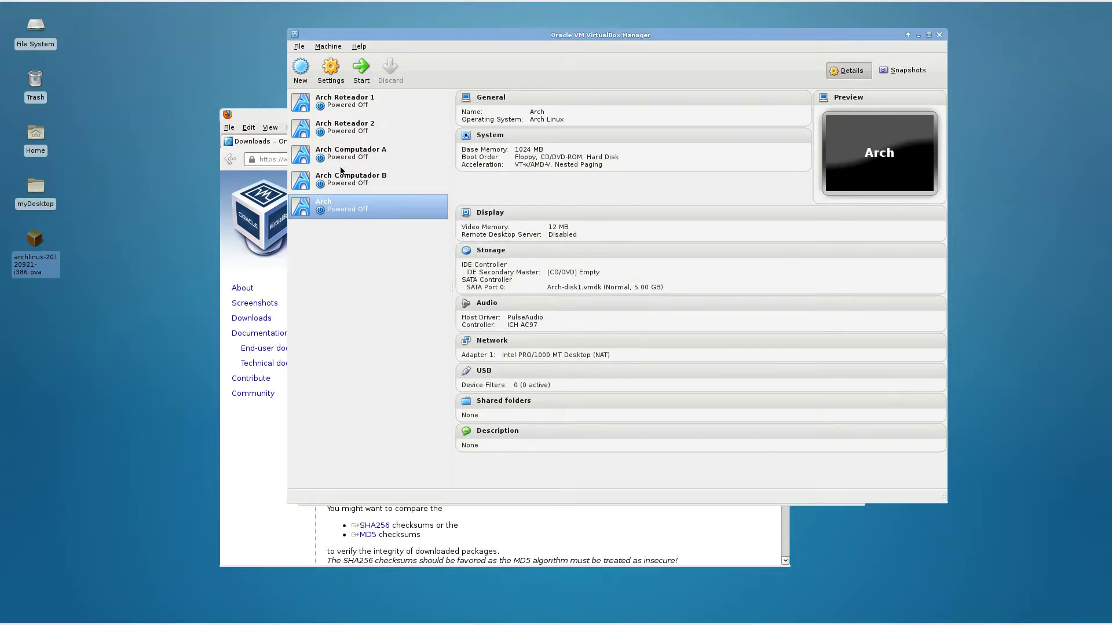
Start the Arch VM and log in with the guest username and password.
left_click(360, 75)
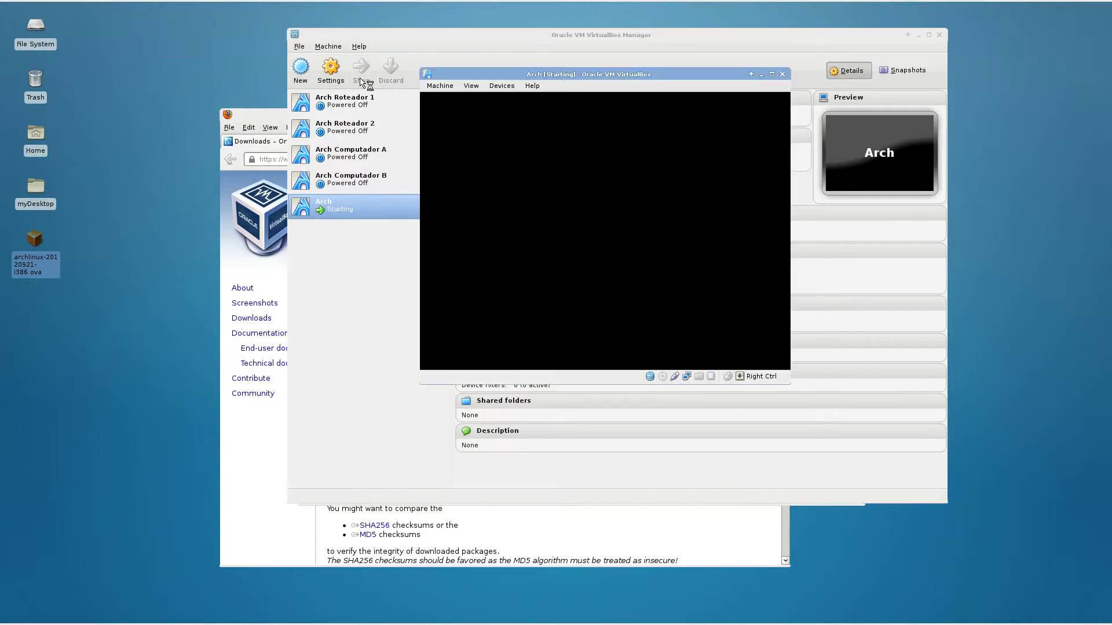
left_click_drag(506, 75, 476, 154)
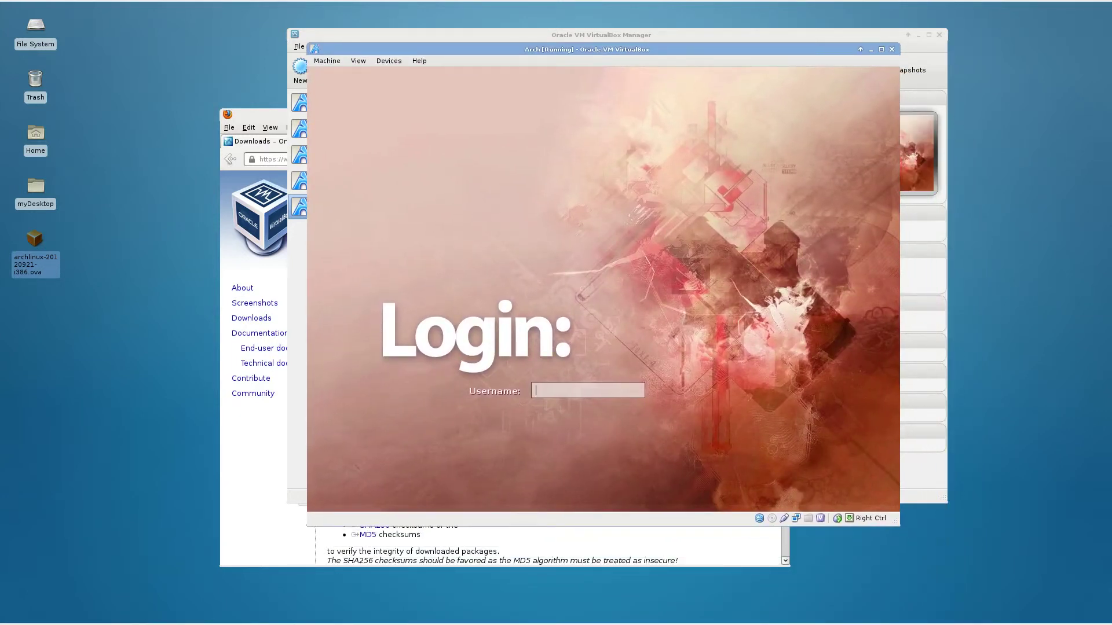
type("test")
key("Return")
type("testtest")
key("Return")
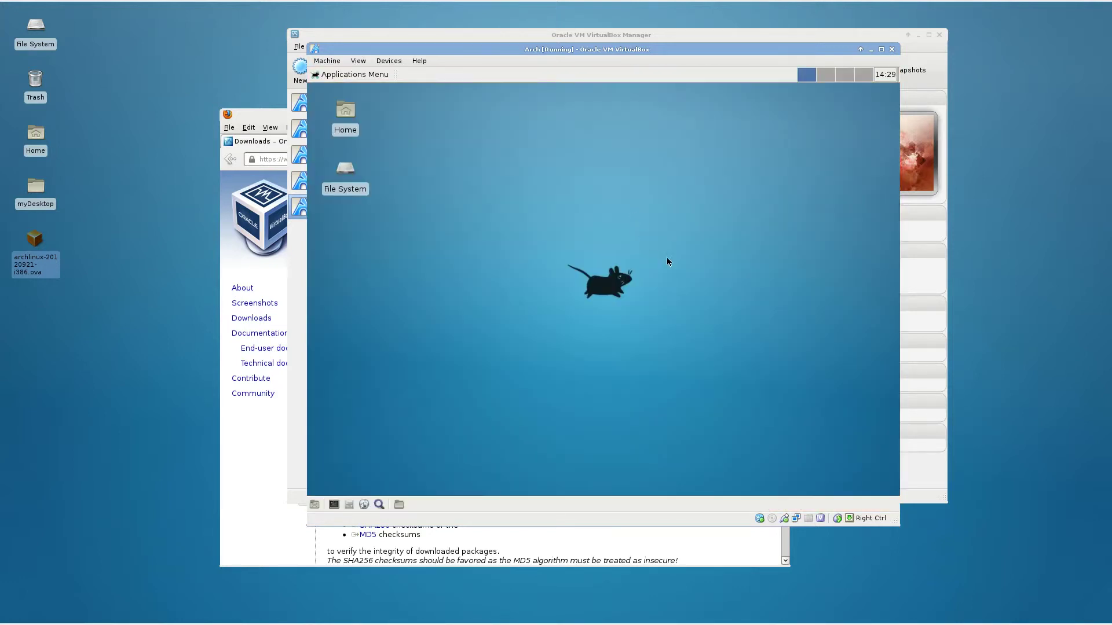
Open a terminal in the guest, then close the Firefox and terminal windows.
left_click(334, 504)
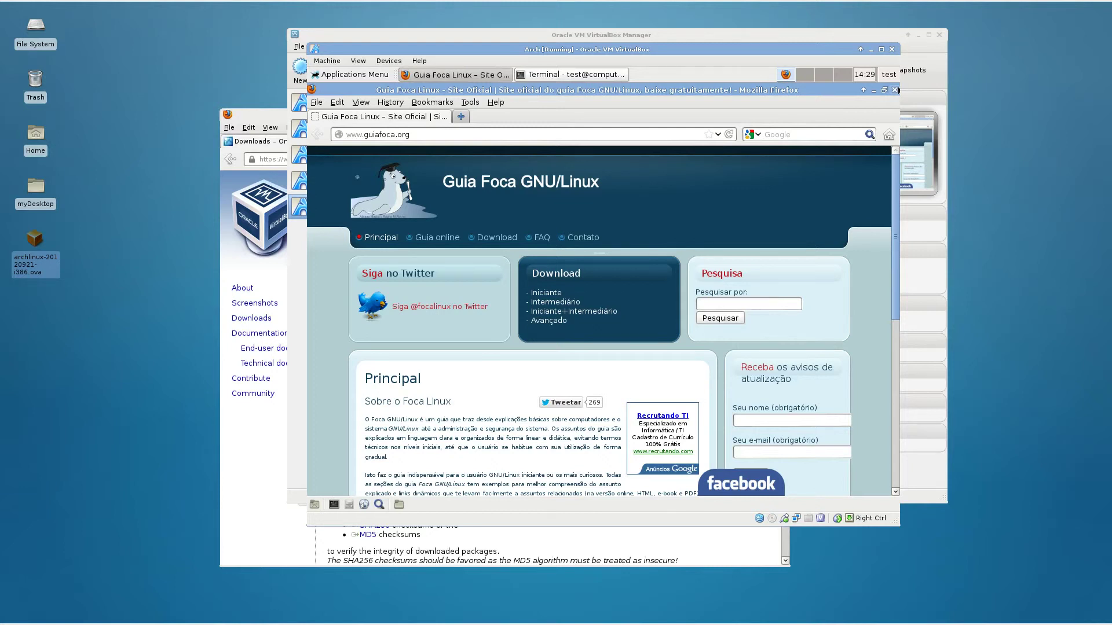
left_click(895, 89)
left_click(774, 91)
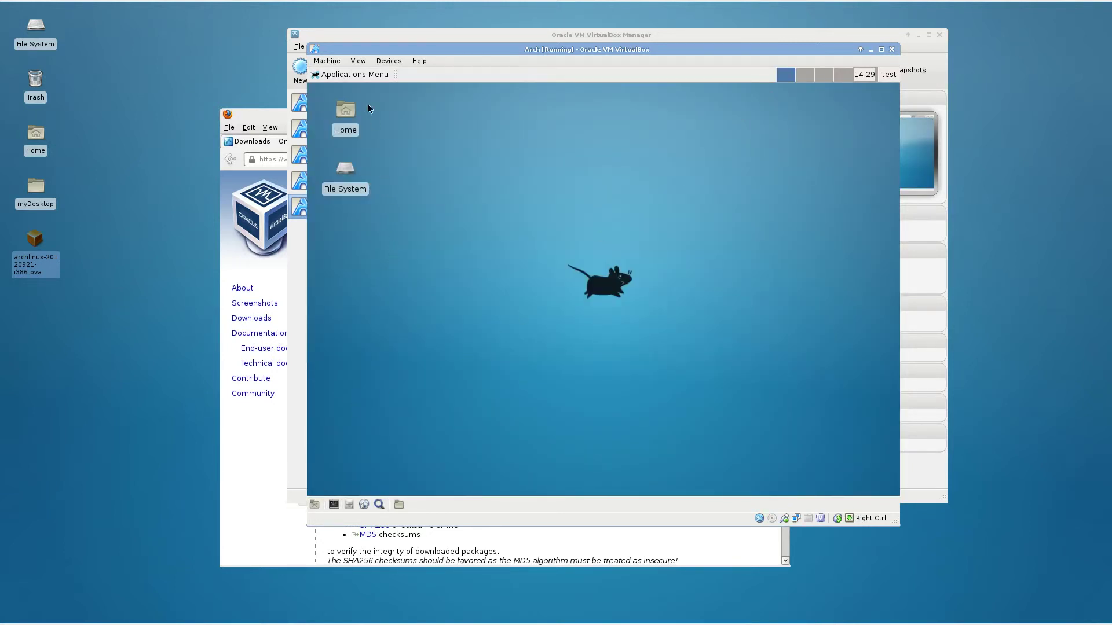
Shut down the Arch guest via Applications Menu > Log Out > Shut Down.
left_click(360, 75)
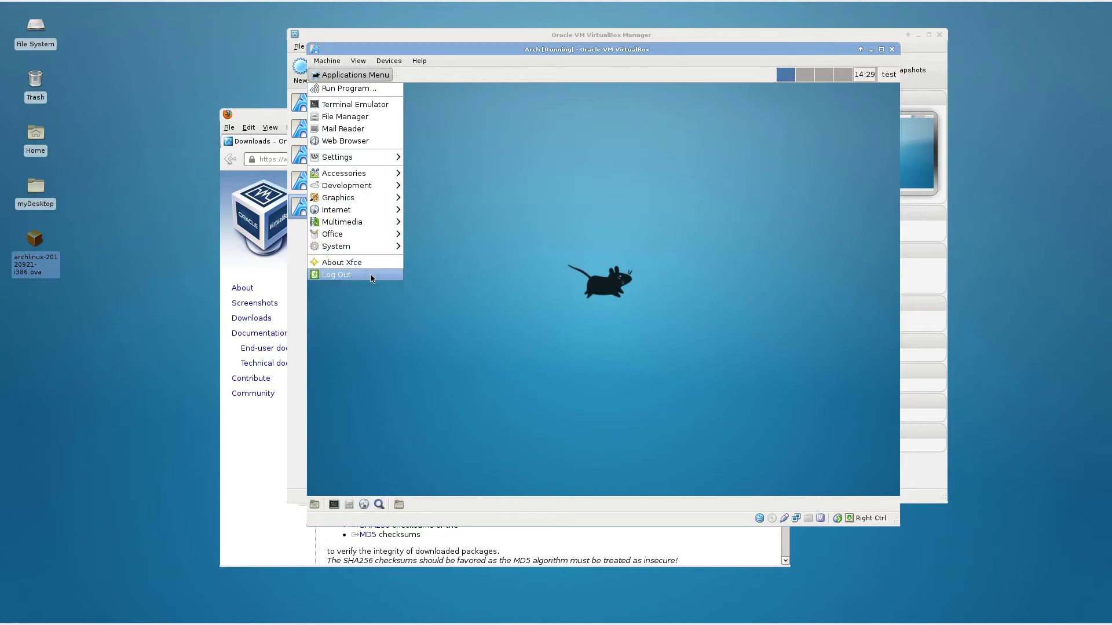
left_click(371, 276)
left_click(648, 257)
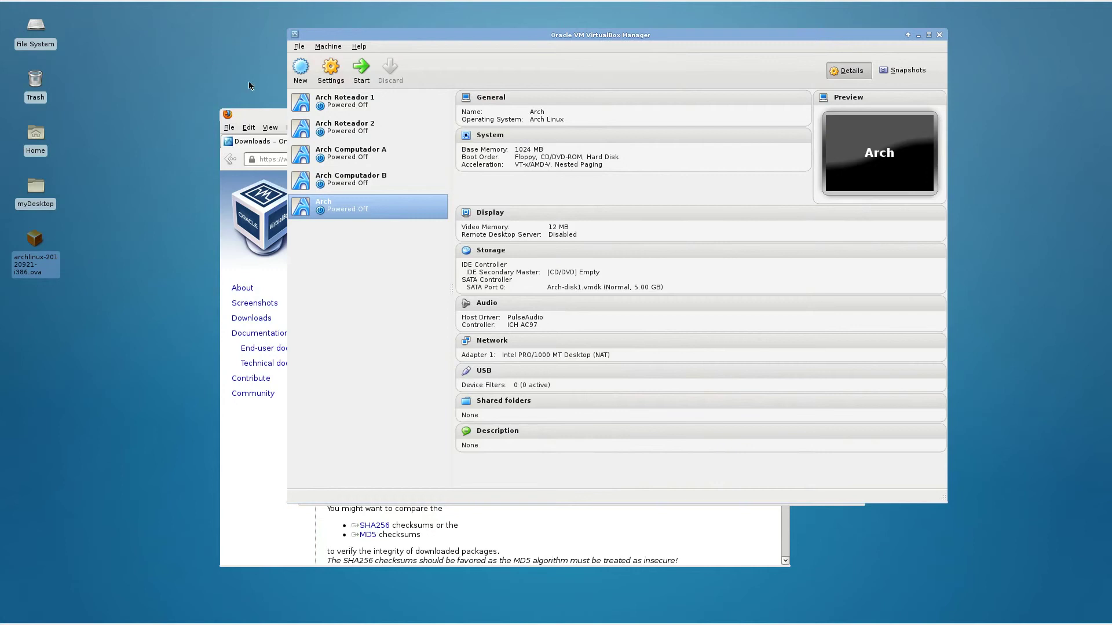
left_click(257, 114)
key("ctrl+l")
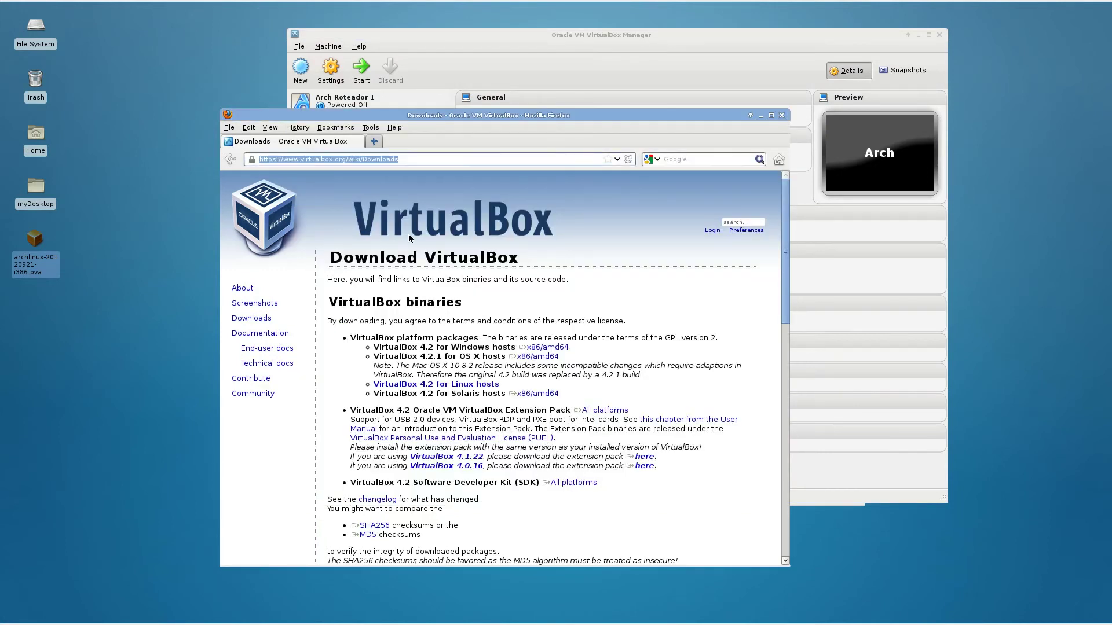
type("www.")
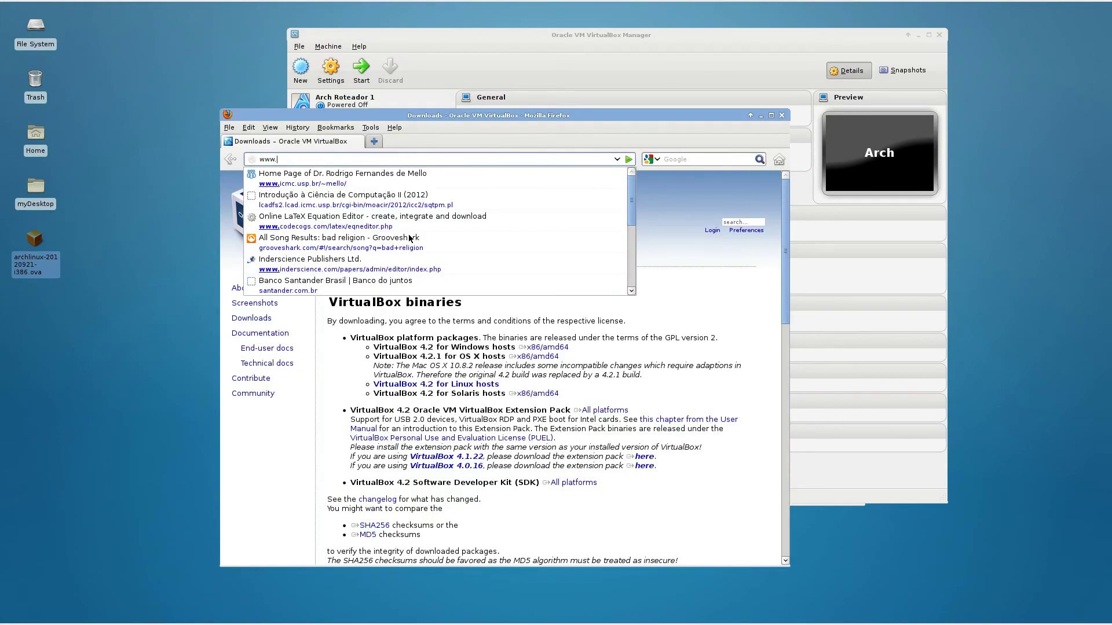
key("Down")
key("Return")
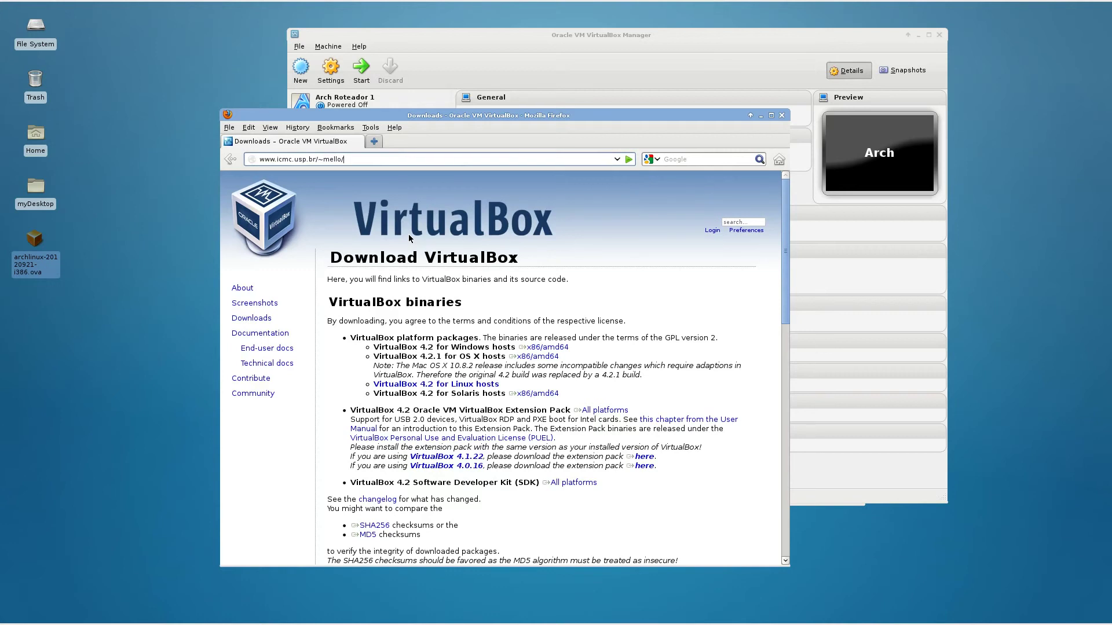
key("Return")
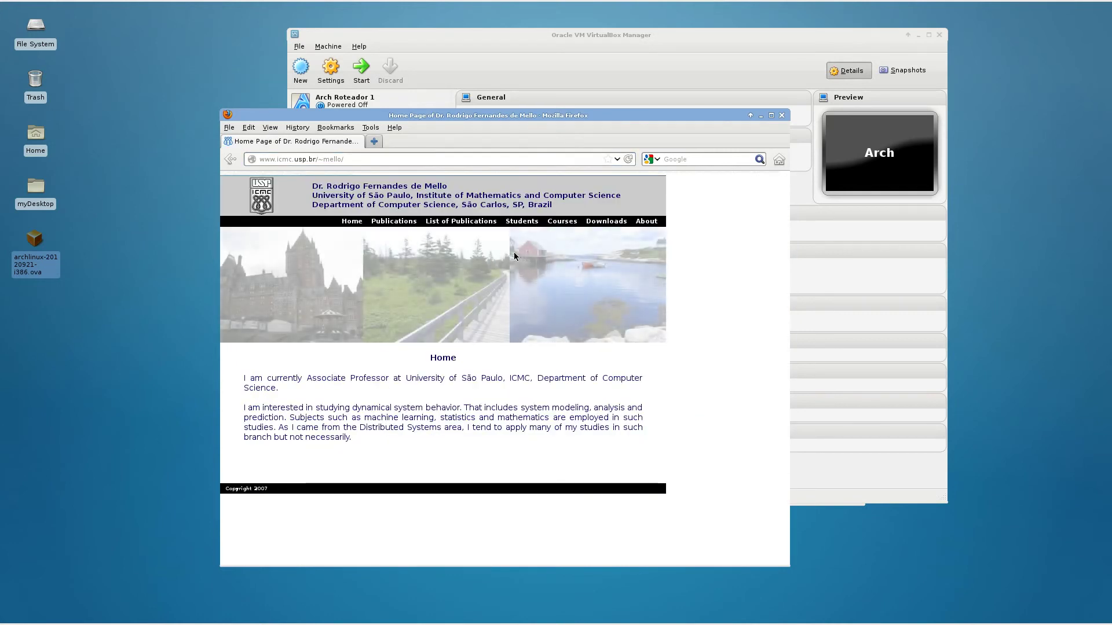
left_click(611, 223)
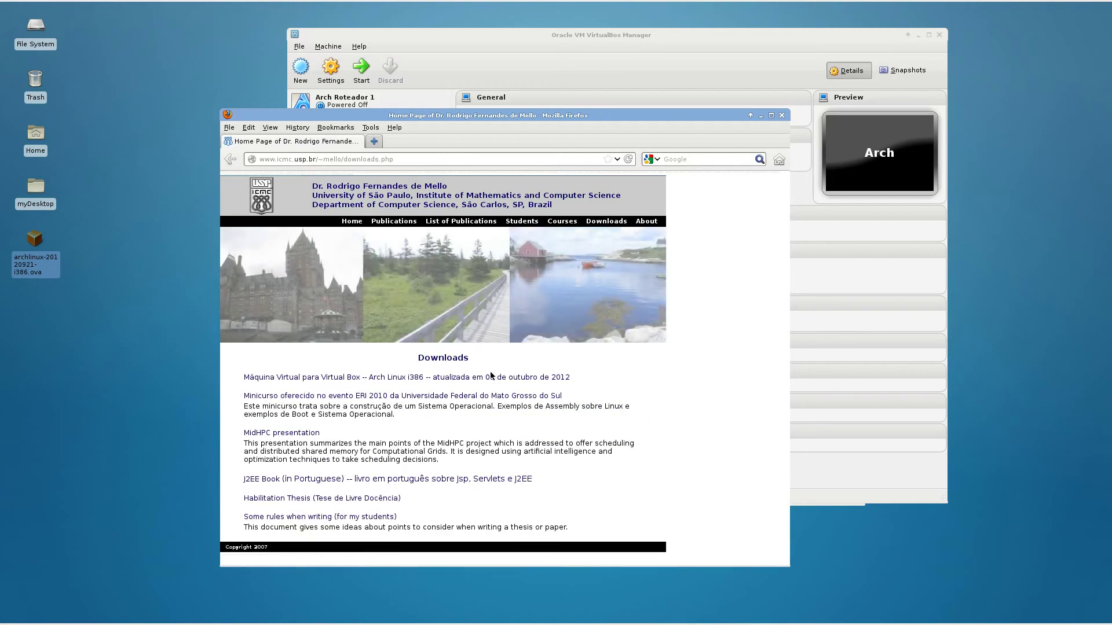